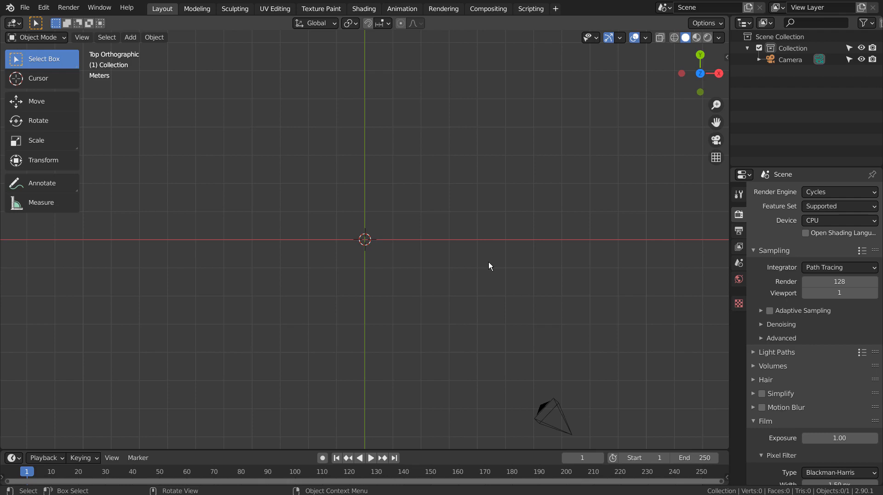
Add a default mesh cylinder at the world origin
{"action": "key", "text": "shift+a"}
{"action": "mouse_move", "coordinate": [488, 261]}
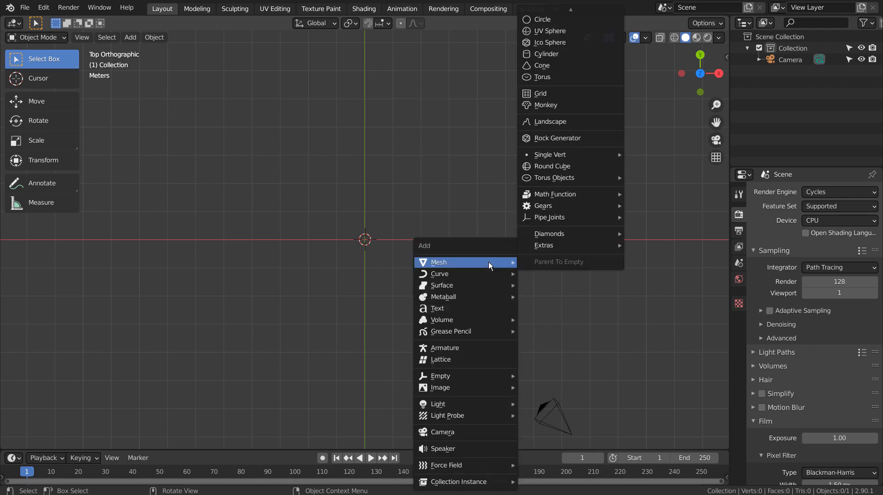
{"action": "left_click", "coordinate": [567, 57]}
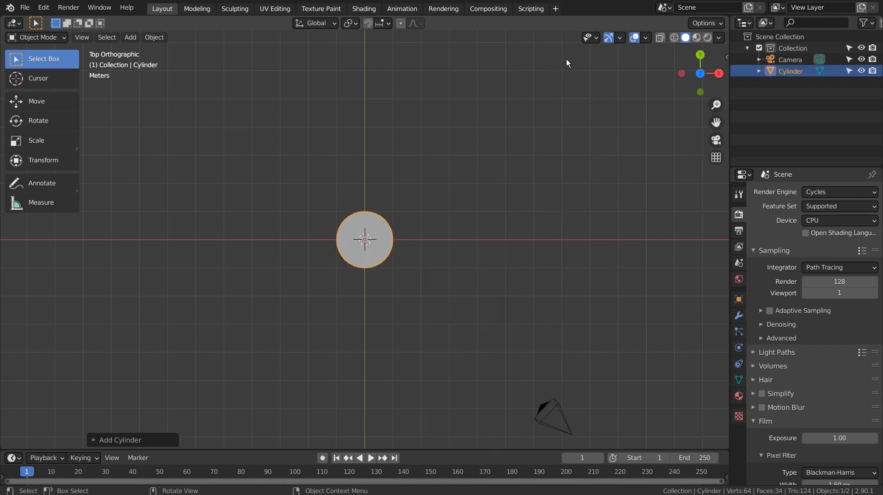
Add a mesh circle around the cylinder with 6 vertices and a radius of 2 m
{"action": "key", "text": "shift+a"}
{"action": "mouse_move", "coordinate": [457, 212]}
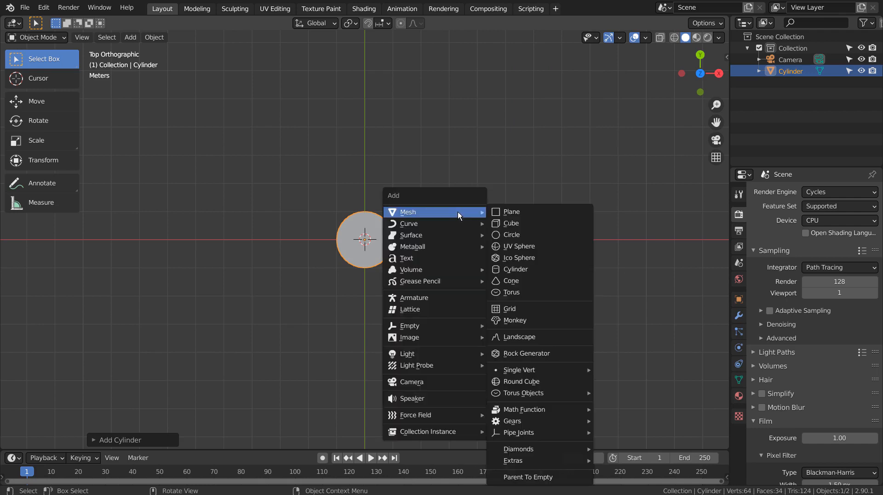
{"action": "left_click", "coordinate": [532, 236]}
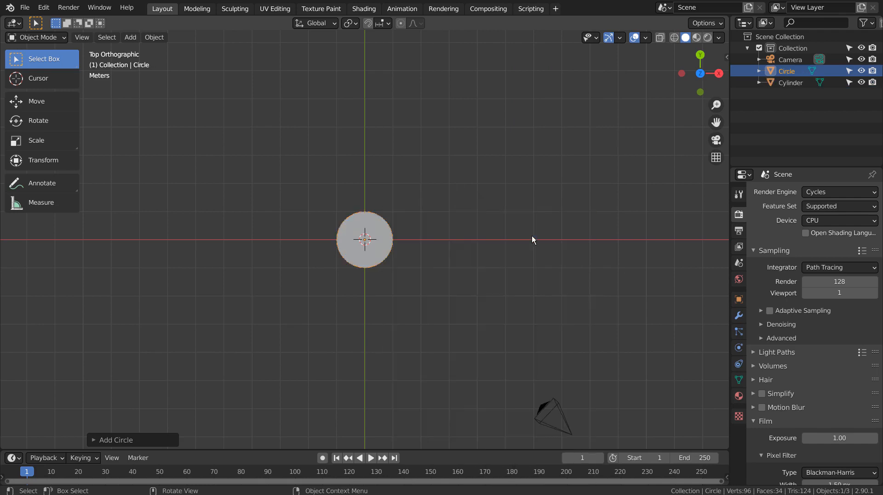
{"action": "left_click", "coordinate": [148, 439]}
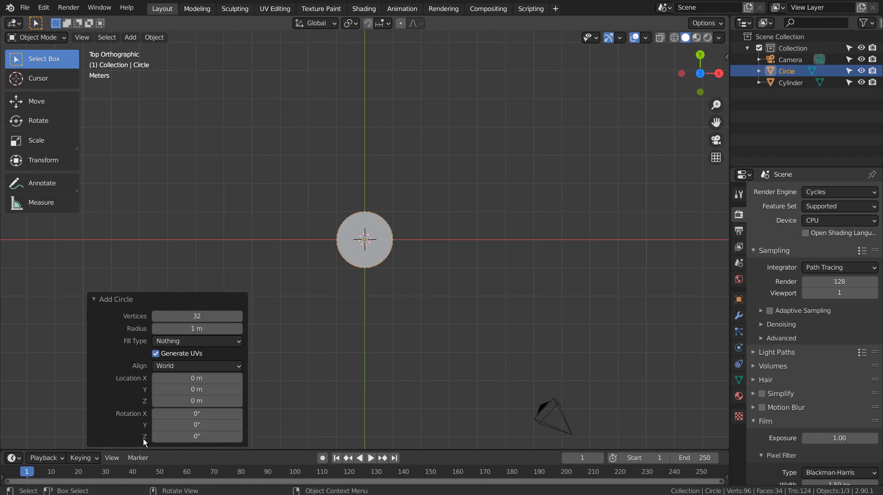
{"action": "left_click", "coordinate": [202, 317]}
{"action": "type", "text": "6"}
{"action": "key", "text": "Tab"}
{"action": "type", "text": "2"}
{"action": "key", "text": "Return"}
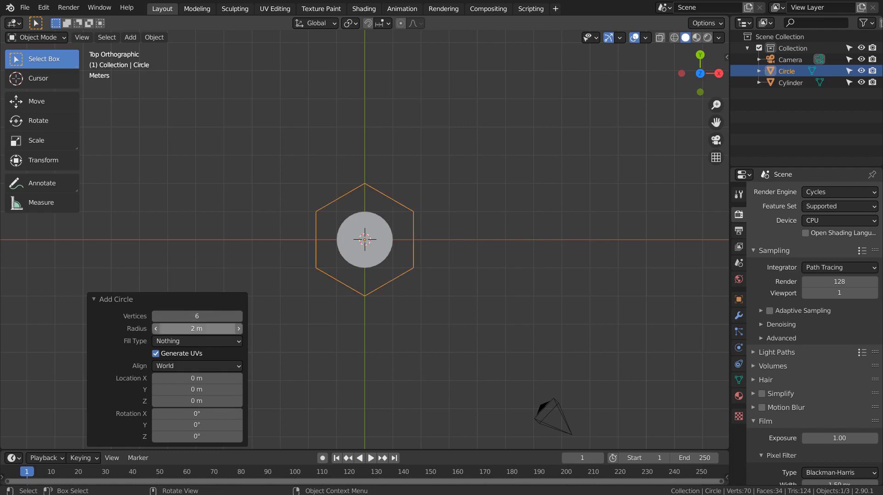
Set the hexagonal circle's instancing to Vertices
{"action": "left_click", "coordinate": [738, 300]}
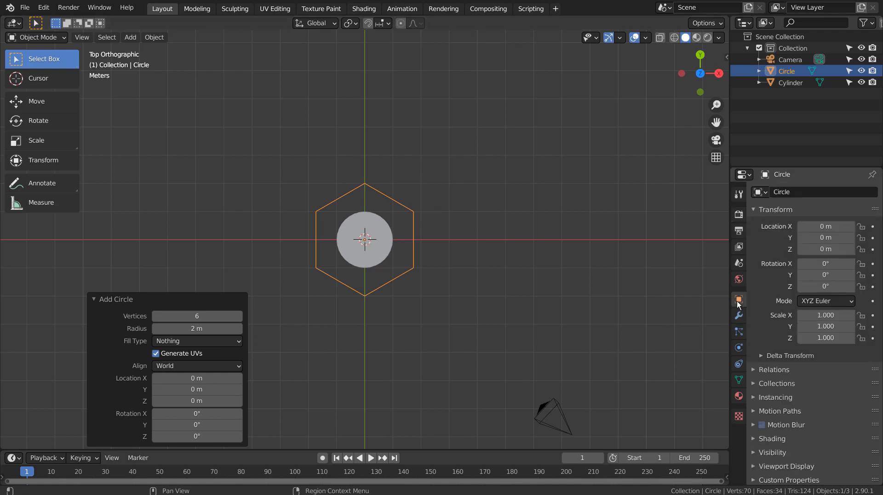
{"action": "left_click", "coordinate": [752, 398]}
{"action": "left_click", "coordinate": [811, 414]}
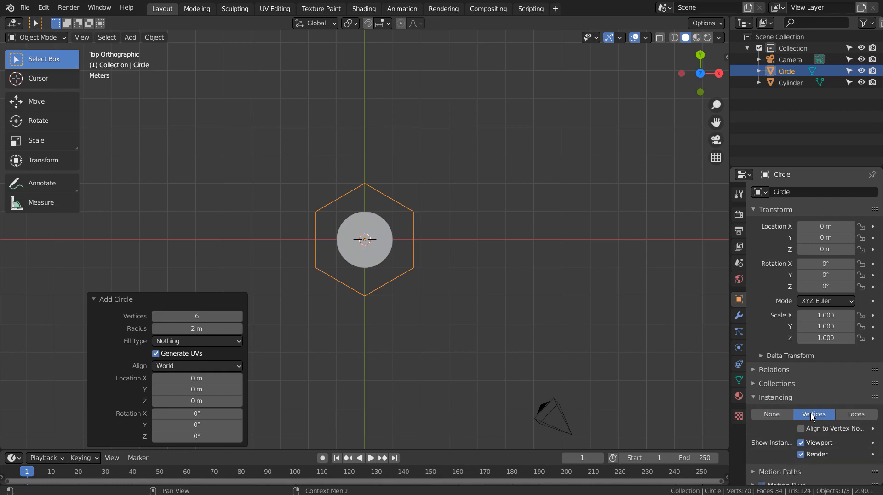
Parent the cylinder to the hexagonal circle using the Object parent type
{"action": "left_click", "coordinate": [382, 236]}
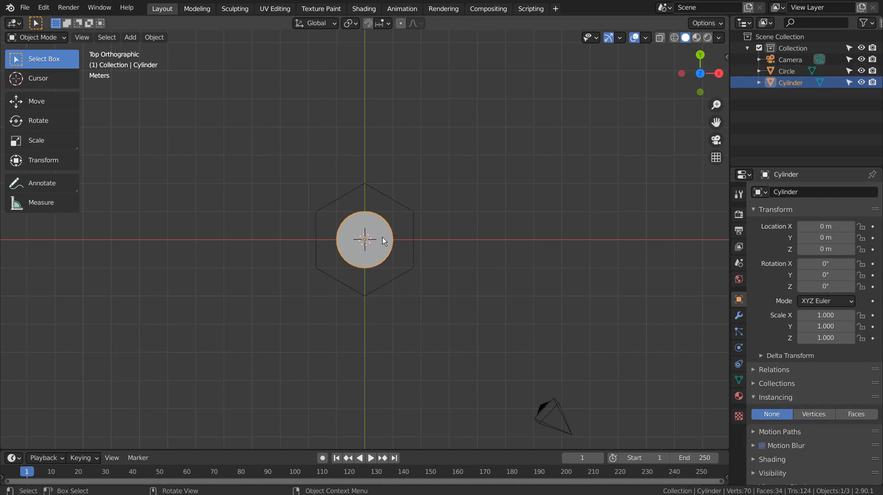
{"action": "left_click", "coordinate": [415, 228], "text": "shift"}
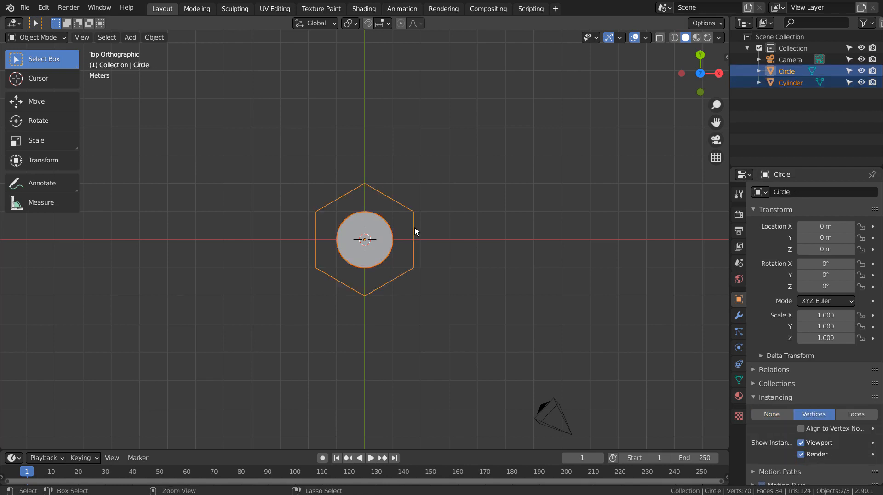
{"action": "key", "text": "ctrl+p"}
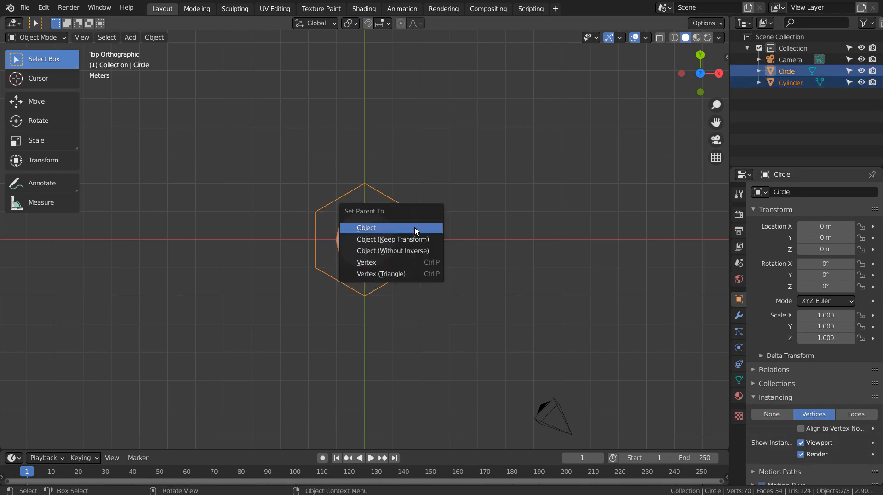
{"action": "left_click", "coordinate": [414, 228]}
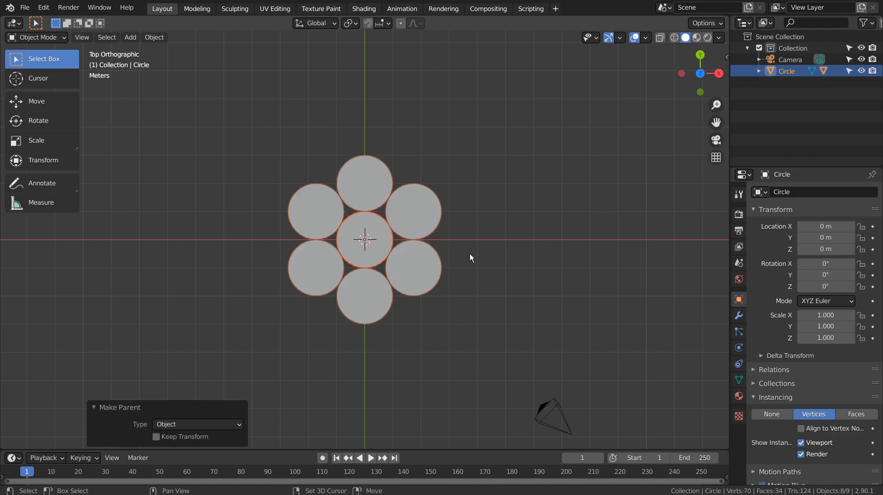
Switch the viewport to wireframe shading and turn on the Screencast Keys display
{"action": "key", "text": "shift+z"}
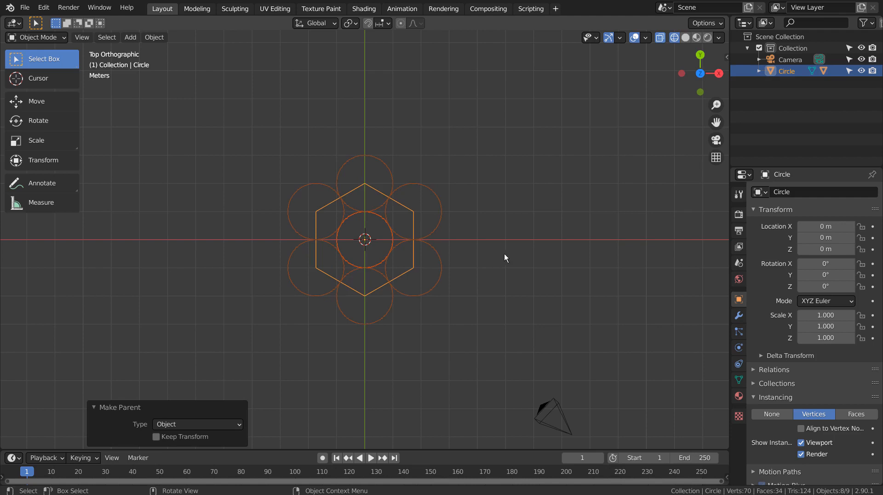
{"action": "key", "text": "n"}
{"action": "left_click", "coordinate": [722, 154]}
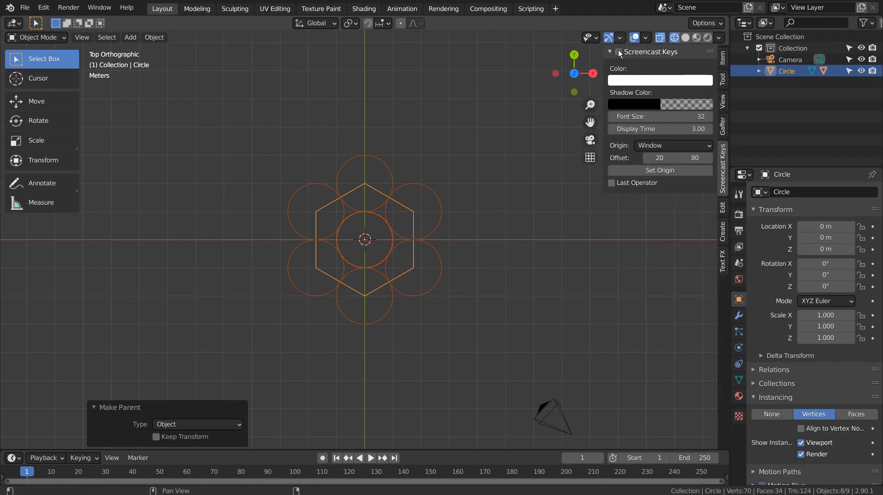
{"action": "left_click", "coordinate": [722, 57]}
{"action": "key", "text": "n"}
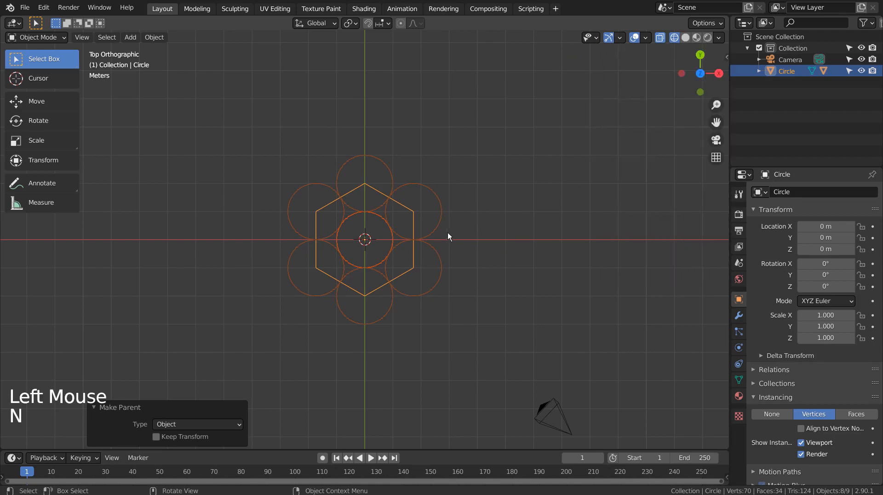
Select only the hexagonal circle, without the cylinder, and open it in Edit Mode
{"action": "scroll", "coordinate": [418, 236], "scroll_direction": "up", "scroll_amount": 4}
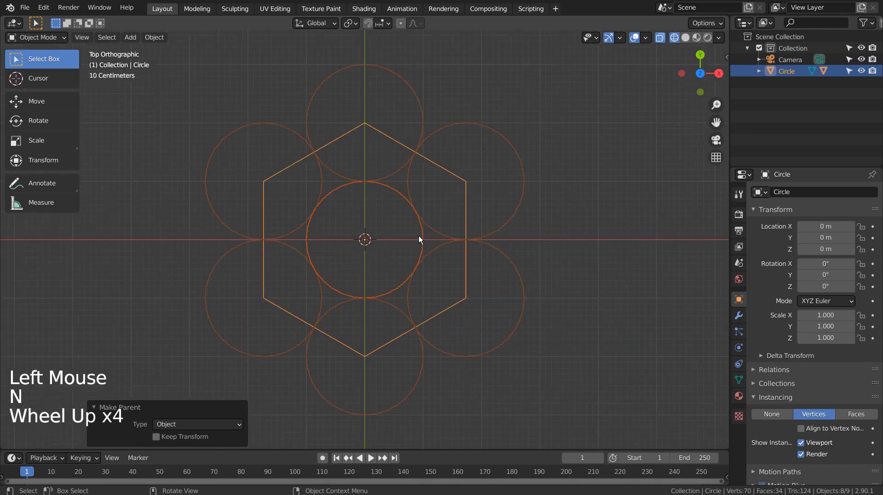
{"action": "key", "text": "Tab"}
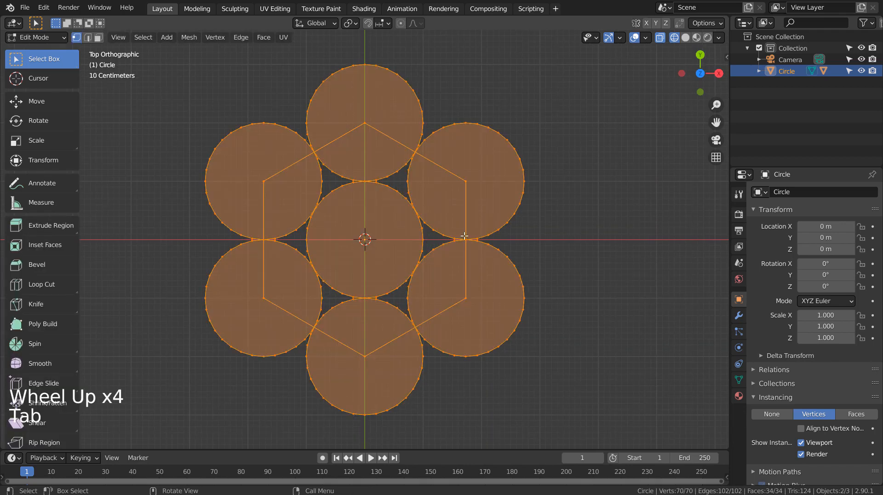
{"action": "key", "text": "Tab"}
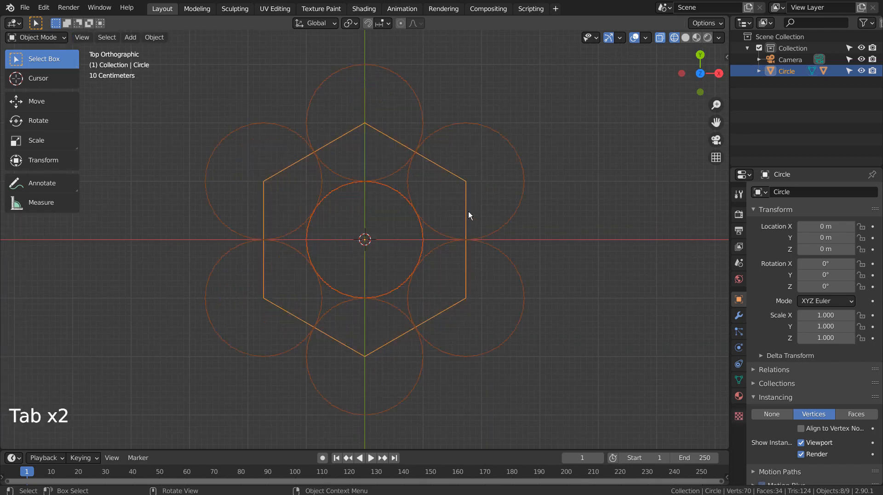
{"action": "left_click", "coordinate": [463, 208]}
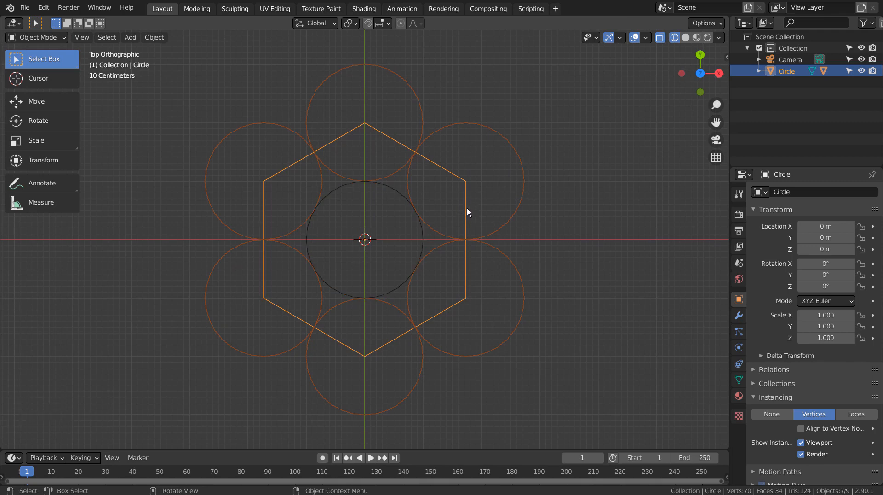
{"action": "key", "text": "Tab"}
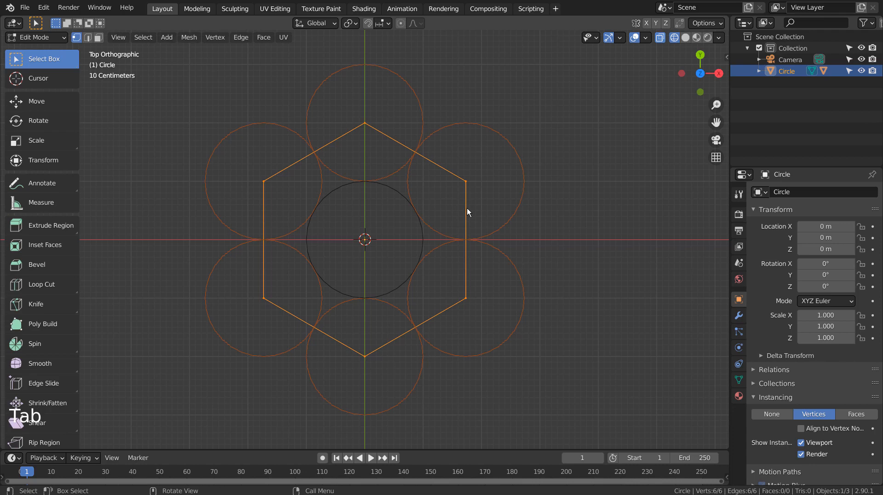
Duplicate the hexagon in place scaled by 2, and subdivide the copy's edges with one cut
{"action": "scroll", "coordinate": [467, 208], "scroll_direction": "down", "scroll_amount": 2}
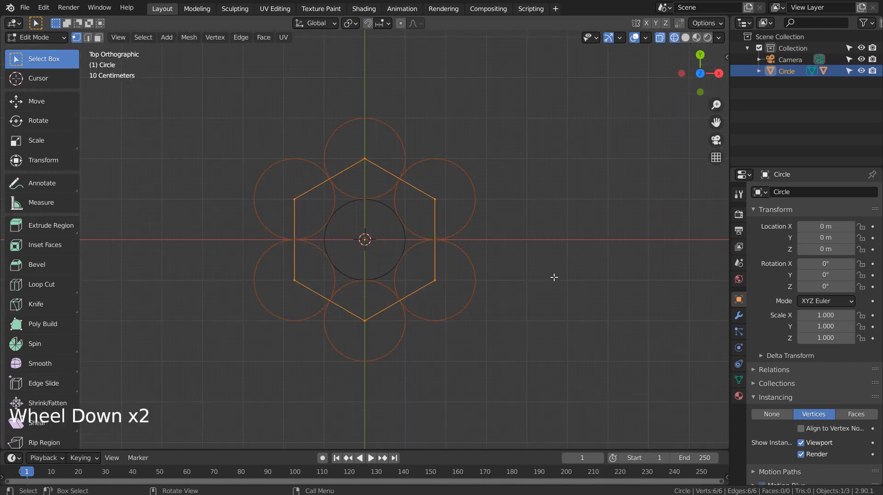
{"action": "key", "text": "shift+d"}
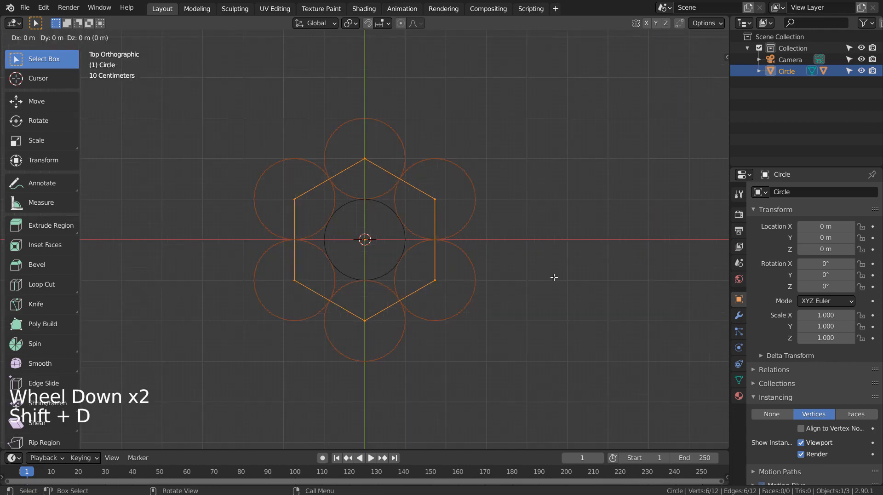
{"action": "type", "text": "s2"}
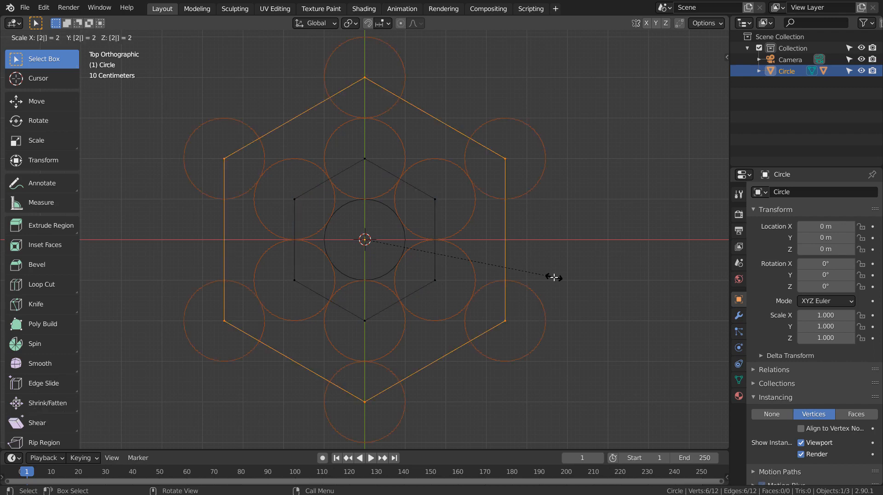
{"action": "key", "text": "Return"}
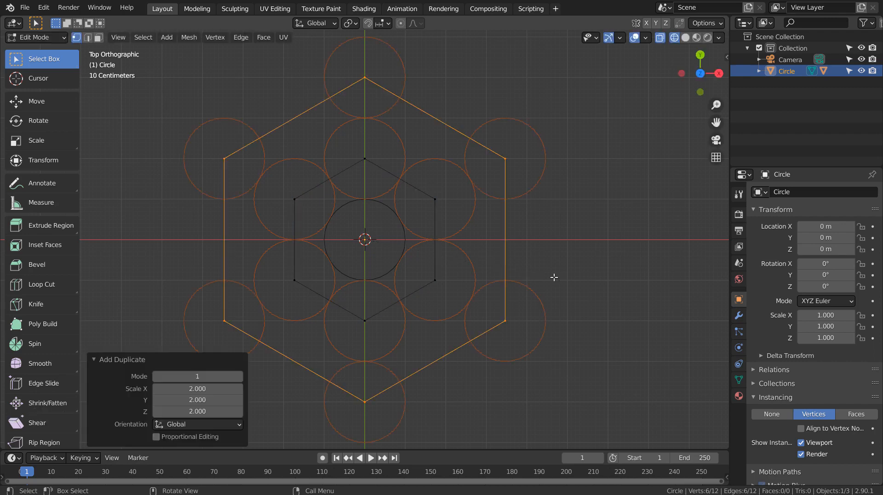
{"action": "right_click", "coordinate": [494, 236]}
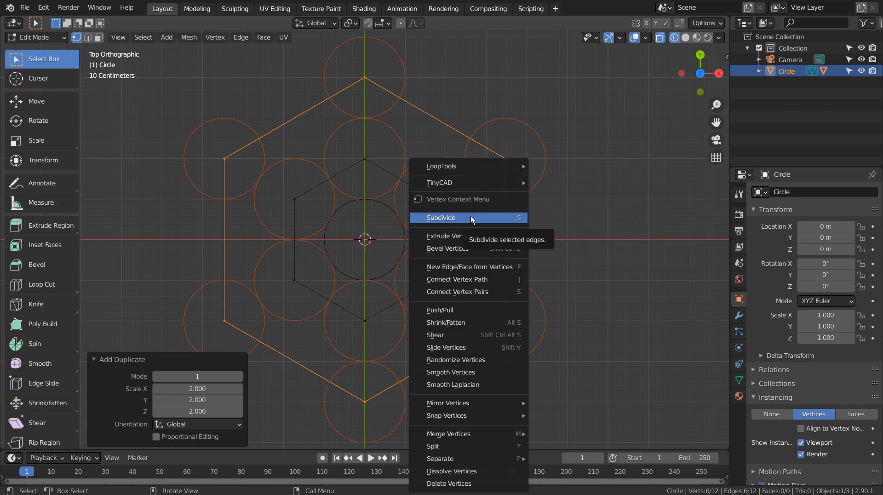
{"action": "left_click", "coordinate": [470, 217]}
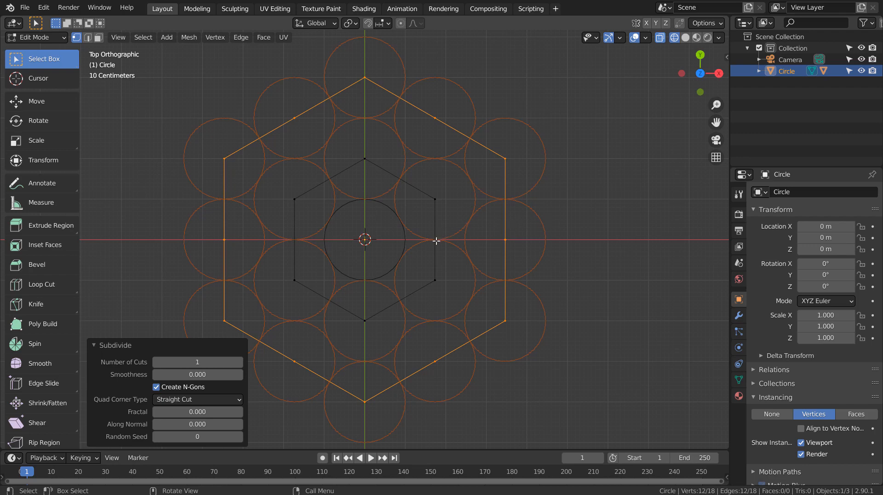
Select only the innermost hexagon by its linked edges, duplicate it in place and scale the copy by 3
{"action": "key", "text": "2"}
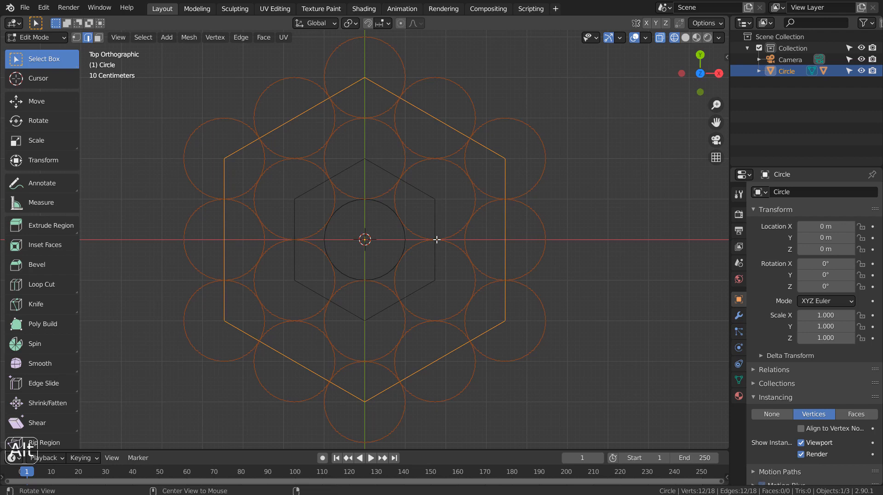
{"action": "key", "text": "alt+a"}
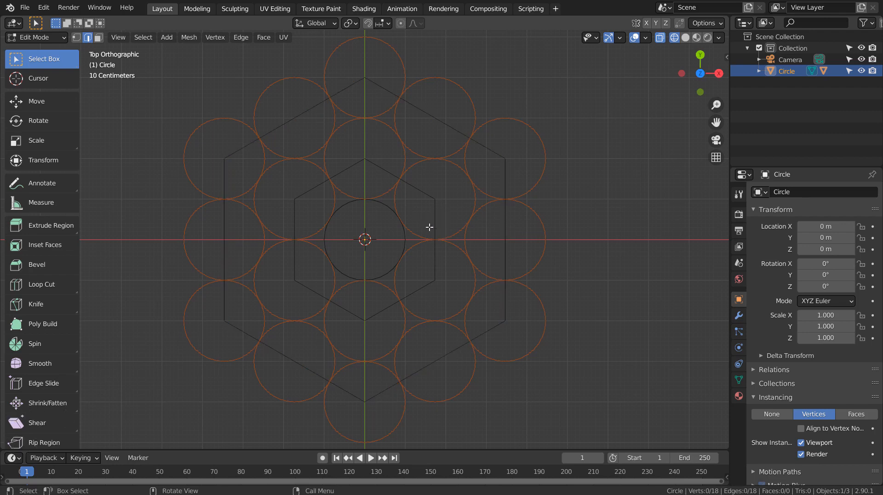
{"action": "key", "text": "l"}
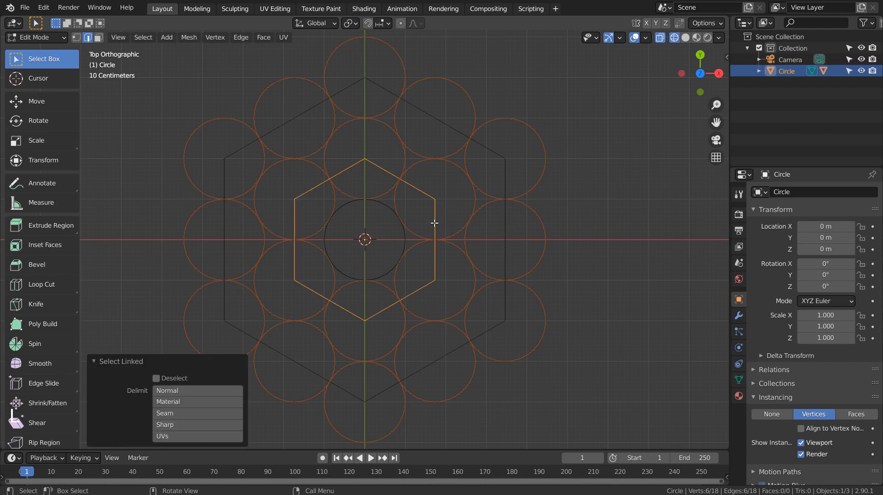
{"action": "key", "text": "shift"}
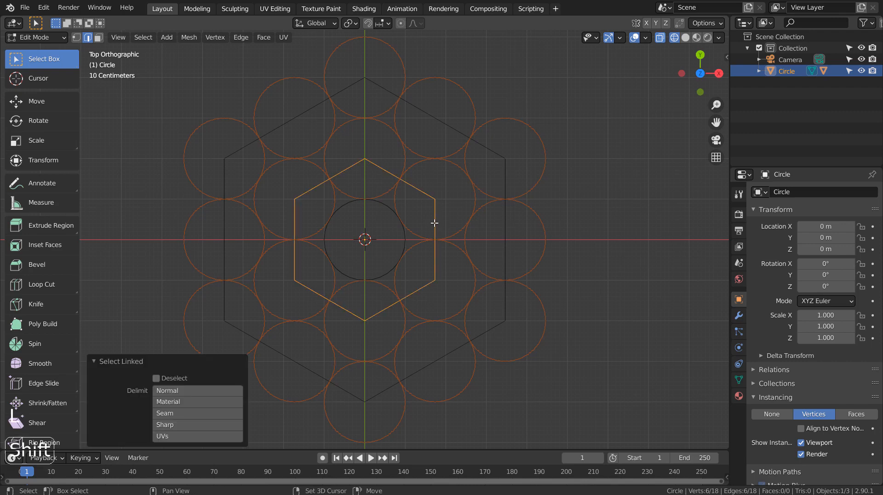
{"action": "key", "text": "shift+d"}
{"action": "type", "text": "s"}
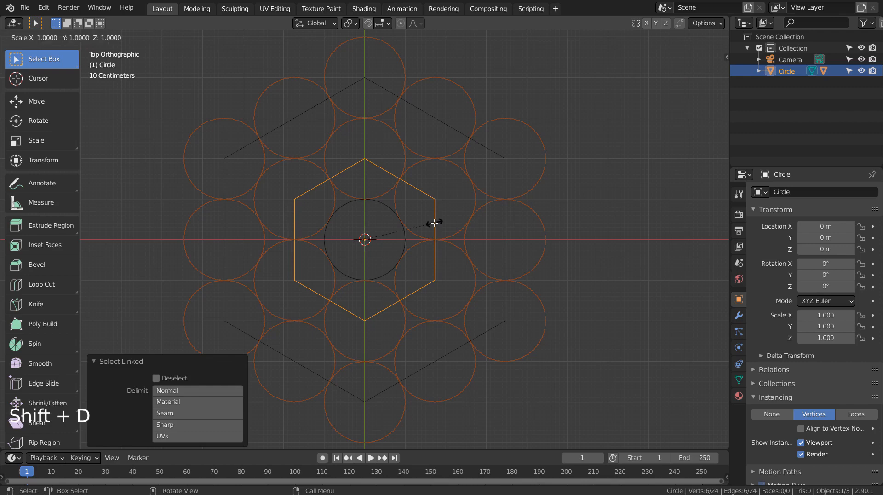
{"action": "type", "text": "3"}
{"action": "left_click", "coordinate": [439, 223]}
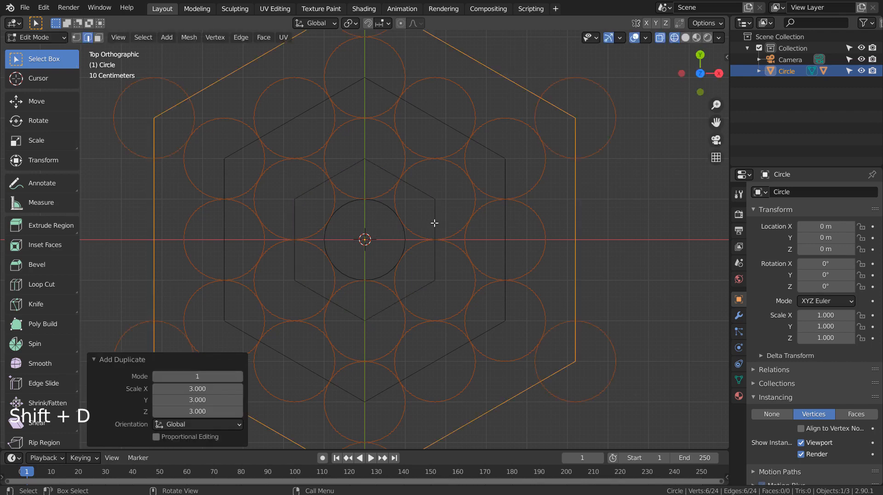
Subdivide the edges of the outermost hexagon with two cuts
{"action": "scroll", "coordinate": [551, 225], "scroll_direction": "down", "scroll_amount": 3}
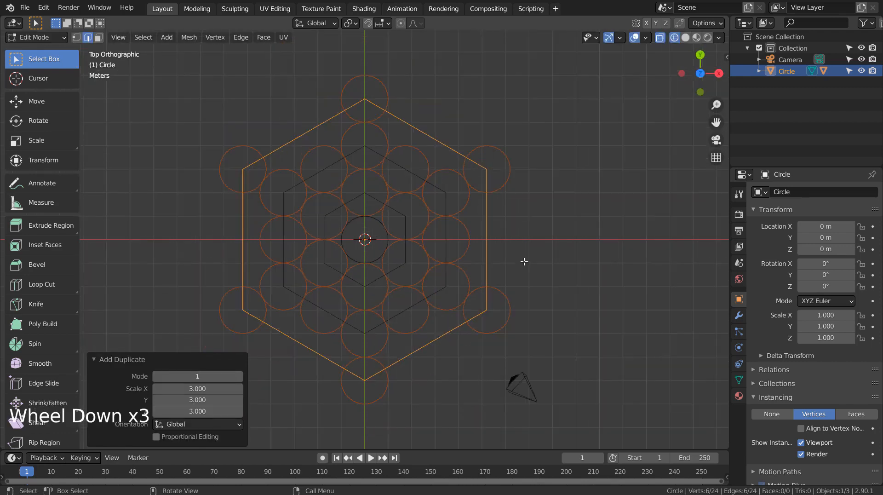
{"action": "key", "text": "Tab"}
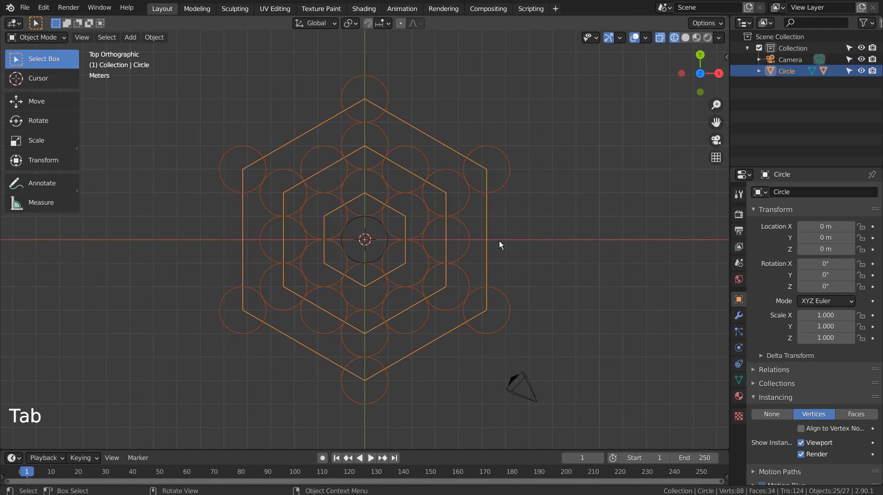
{"action": "key", "text": "Tab"}
{"action": "key", "text": "1"}
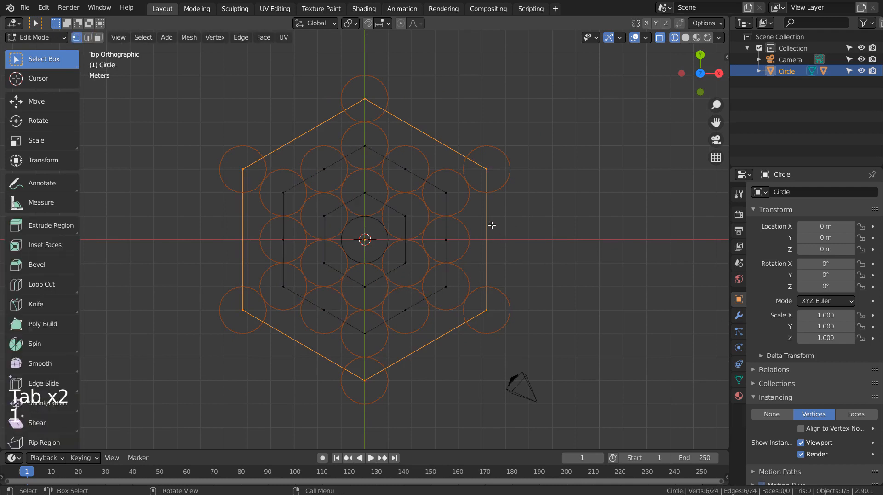
{"action": "right_click", "coordinate": [553, 222]}
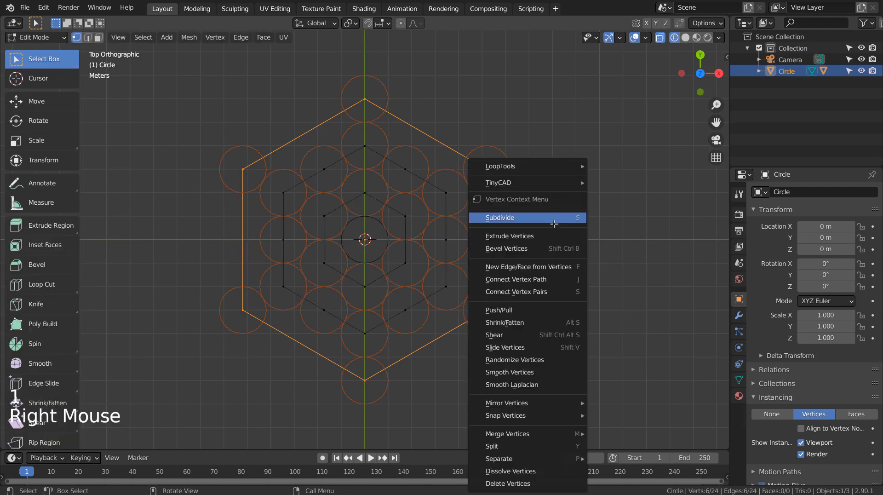
{"action": "left_click", "coordinate": [523, 222]}
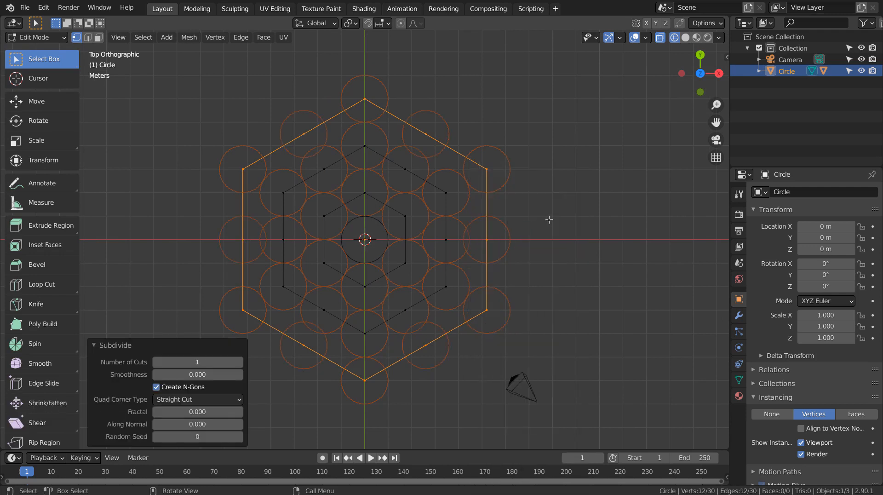
{"action": "left_click", "coordinate": [239, 362]}
Select only the innermost hexagon by its linked edges in edge select mode
{"action": "key", "text": "2"}
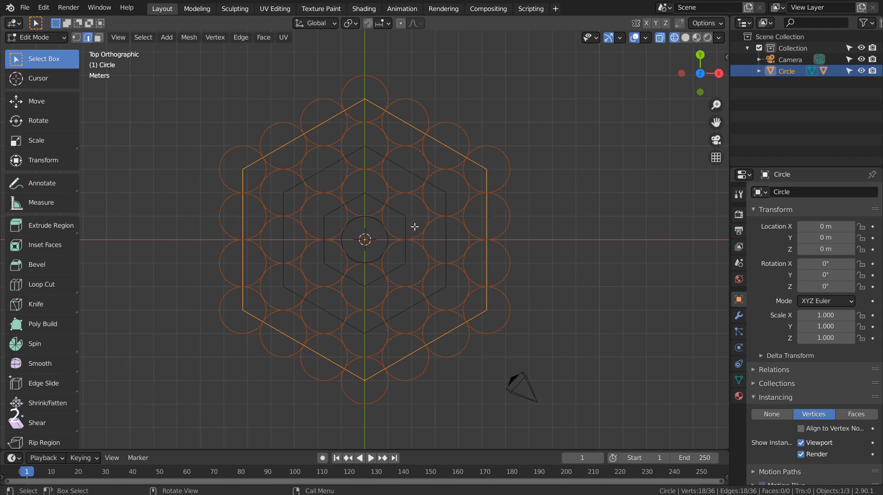
{"action": "key", "text": "alt+a"}
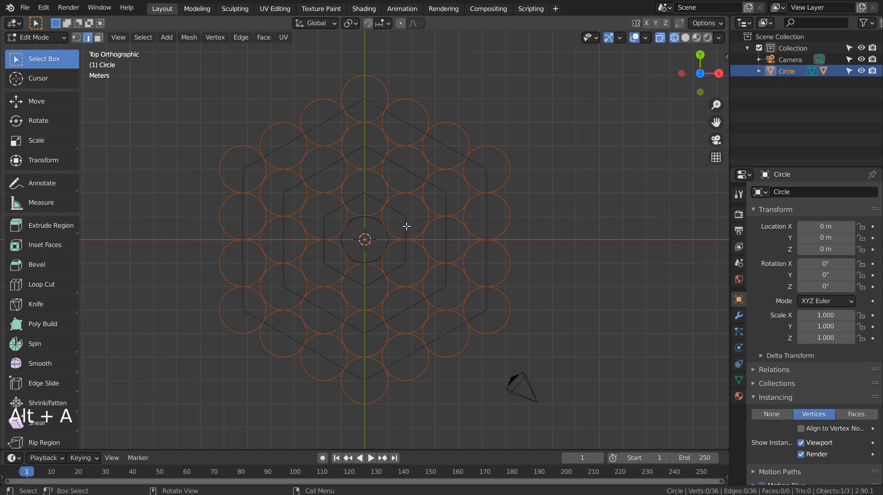
{"action": "key", "text": "l"}
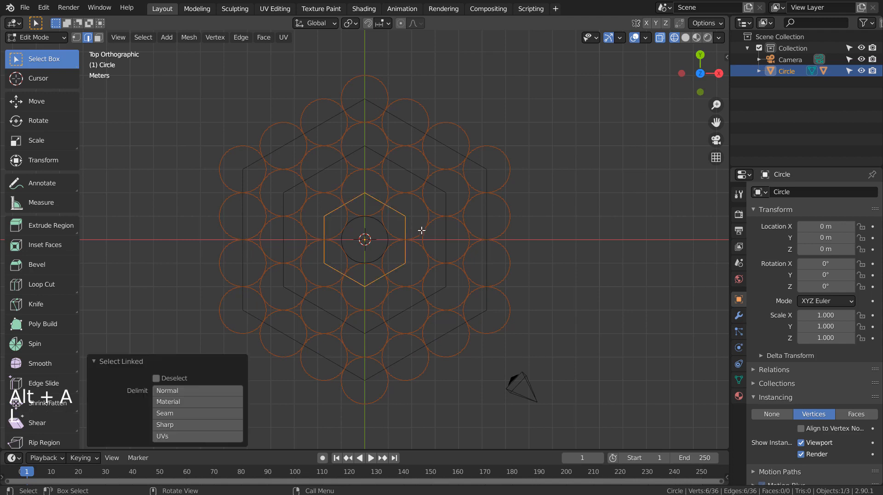
{"action": "key", "text": "shift+d"}
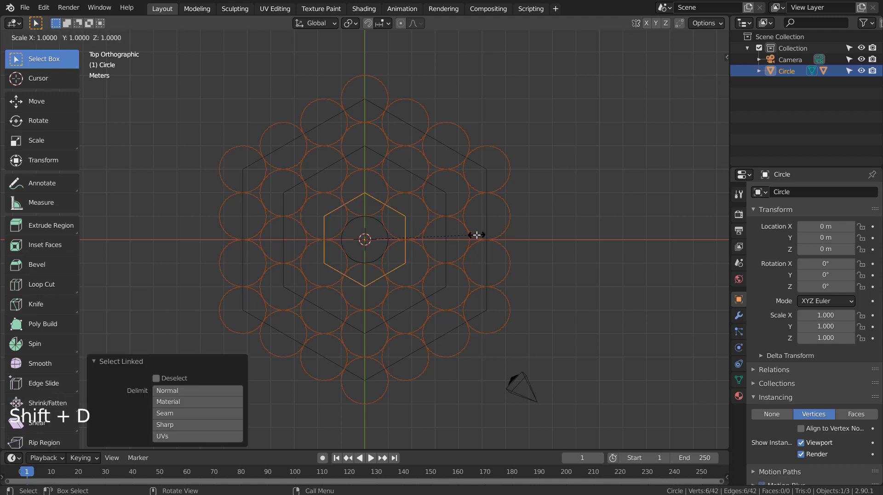
{"action": "type", "text": "3"}
{"action": "key", "text": "Return"}
{"action": "key", "text": "ctrl+z"}
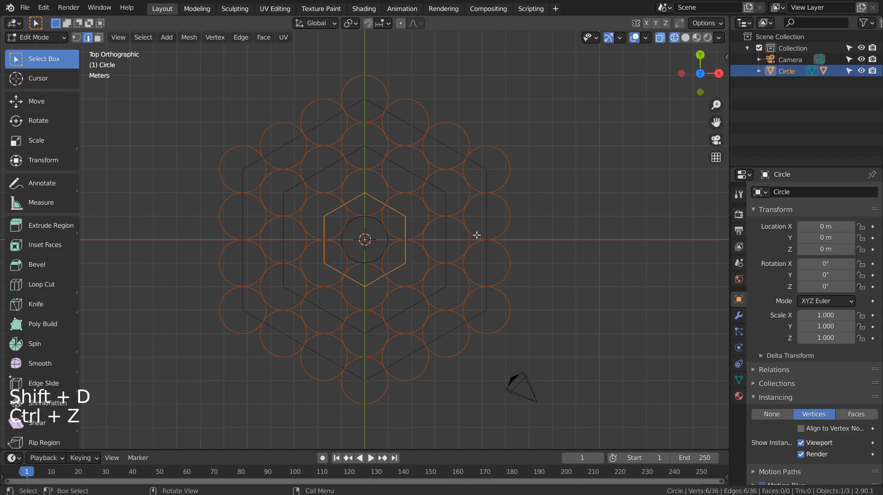
Duplicate the innermost hexagon in place and scale the copy by 4
{"action": "key", "text": "shift+d"}
{"action": "type", "text": "s4"}
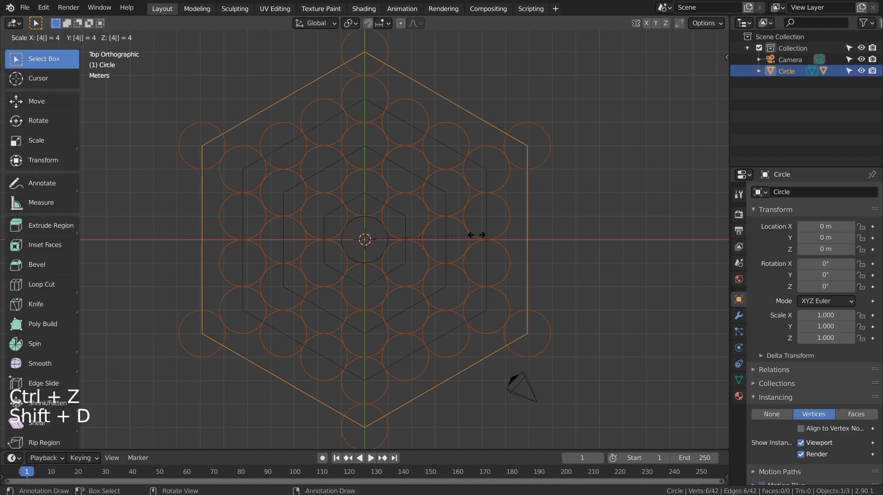
{"action": "left_click", "coordinate": [476, 235]}
Subdivide the new outermost hexagon's edges with three cuts
{"action": "key", "text": "1"}
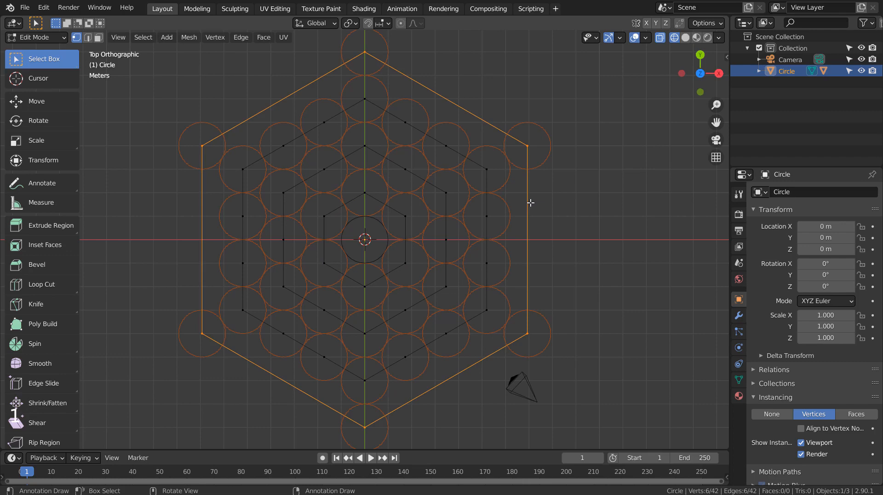
{"action": "right_click", "coordinate": [530, 202]}
{"action": "left_click", "coordinate": [530, 202]}
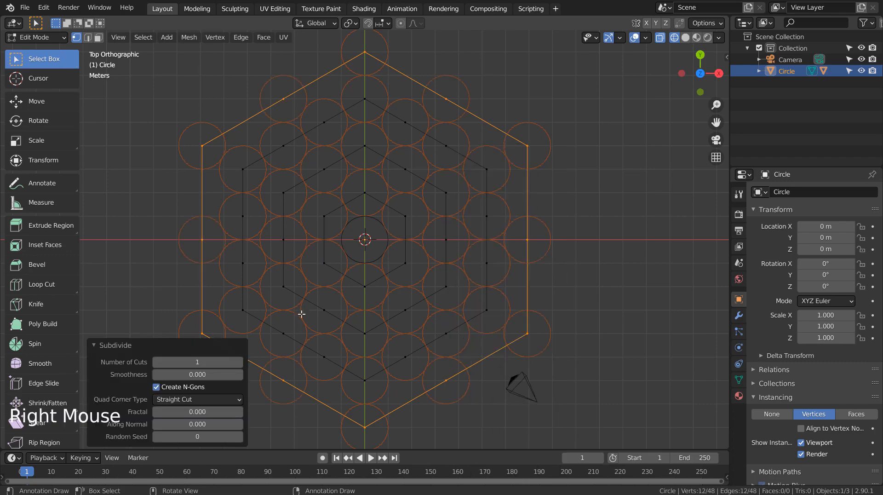
{"action": "left_click", "coordinate": [239, 362]}
{"action": "left_click", "coordinate": [238, 362]}
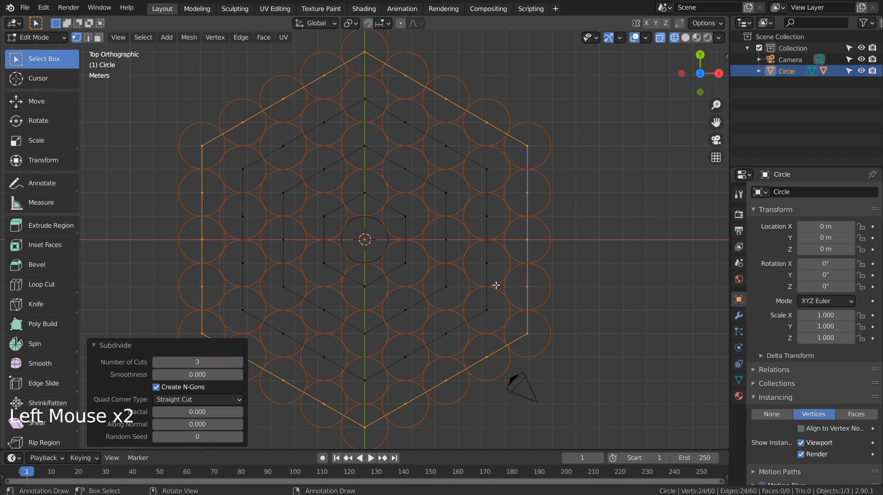
Return to Object Mode and inspect the packed cylinders in solid shading from different angles, ending in the top view
{"action": "key", "text": "Tab"}
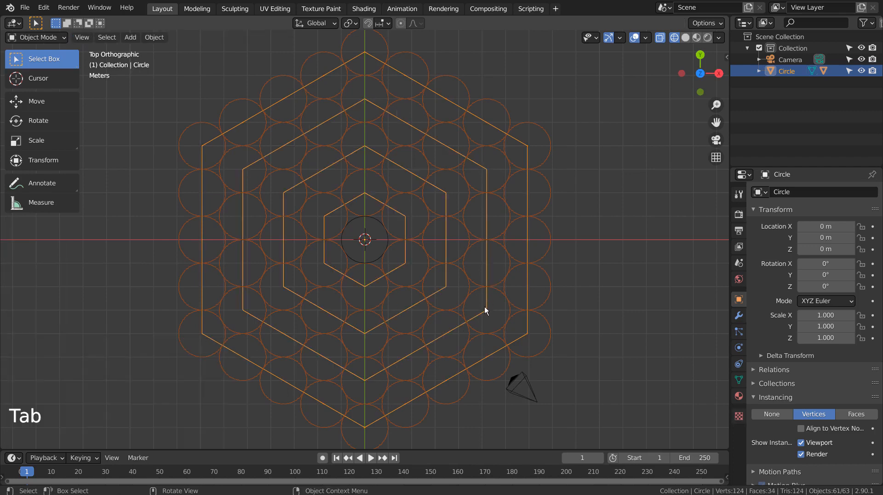
{"action": "middle_click_drag", "start_coordinate": [465, 341], "coordinate": [464, 276]}
{"action": "key", "text": "shift+z"}
{"action": "mouse_move", "coordinate": [488, 313]}
{"action": "middle_mouse_down"}
{"action": "mouse_move", "coordinate": [433, 288]}
{"action": "mouse_move", "coordinate": [330, 269]}
{"action": "mouse_move", "coordinate": [424, 297]}
{"action": "mouse_move", "coordinate": [448, 374]}
{"action": "mouse_move", "coordinate": [499, 387]}
{"action": "mouse_move", "coordinate": [497, 336]}
{"action": "mouse_move", "coordinate": [488, 341]}
{"action": "middle_mouse_up"}
{"action": "key", "text": "KP_1"}
{"action": "key", "text": "KP_7"}
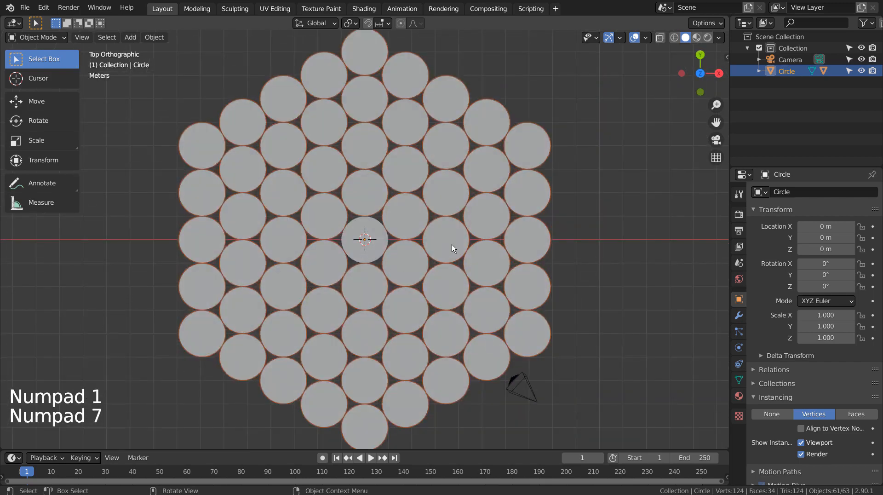
Reopen the hexagon mesh in Edit Mode with wireframe shading and select all its vertices
{"action": "key", "text": "Tab"}
{"action": "key", "text": "shift+z"}
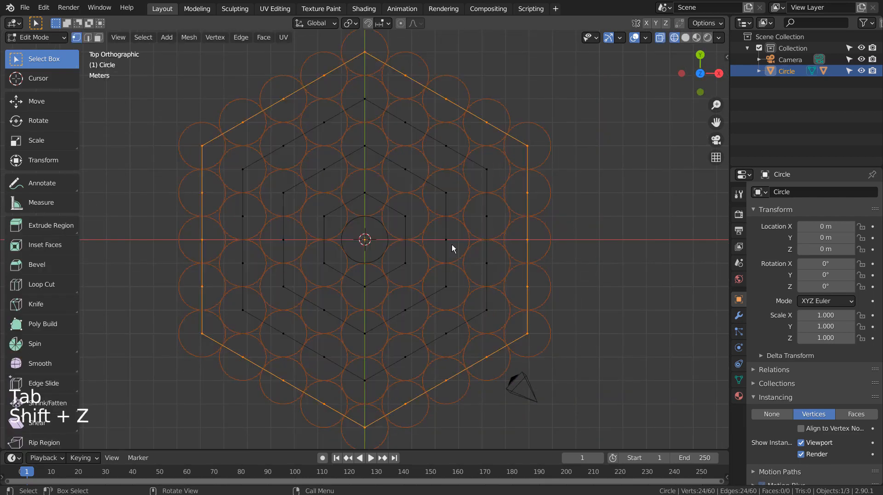
{"action": "key", "text": "a"}
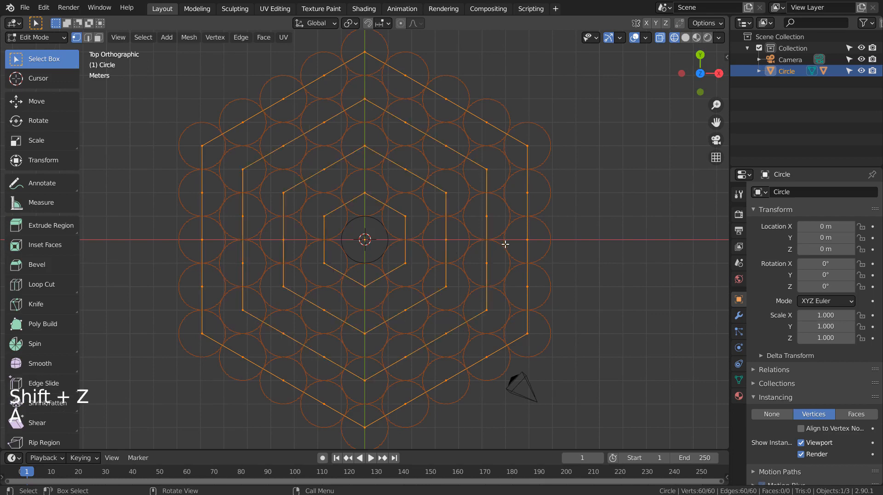
{"action": "right_click", "coordinate": [505, 245]}
{"action": "key", "text": "s"}
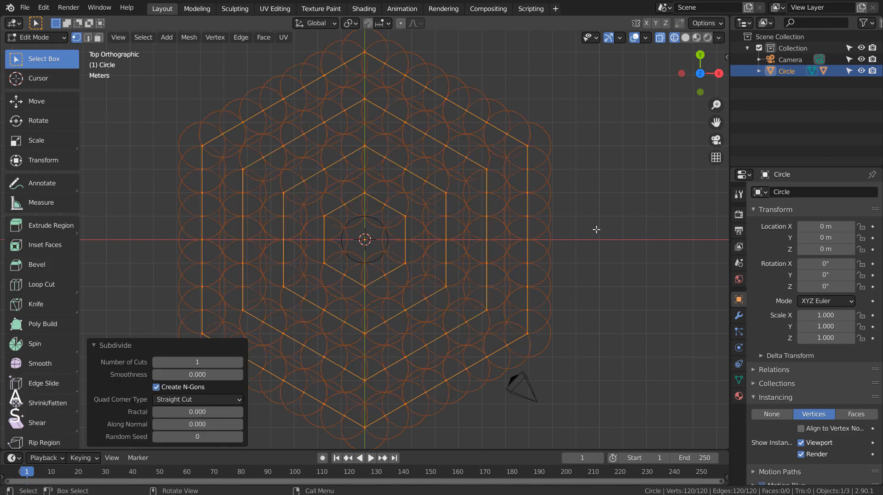
{"action": "left_click", "coordinate": [568, 239]}
{"action": "key", "text": "ctrl+z"}
{"action": "key", "text": "ctrl+z"}
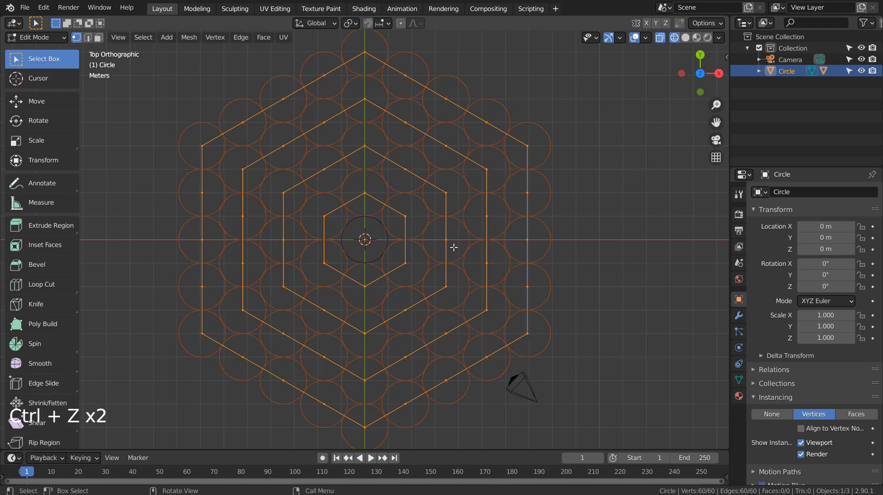
{"action": "key", "text": "ctrl+shift+z"}
{"action": "left_click", "coordinate": [541, 225]}
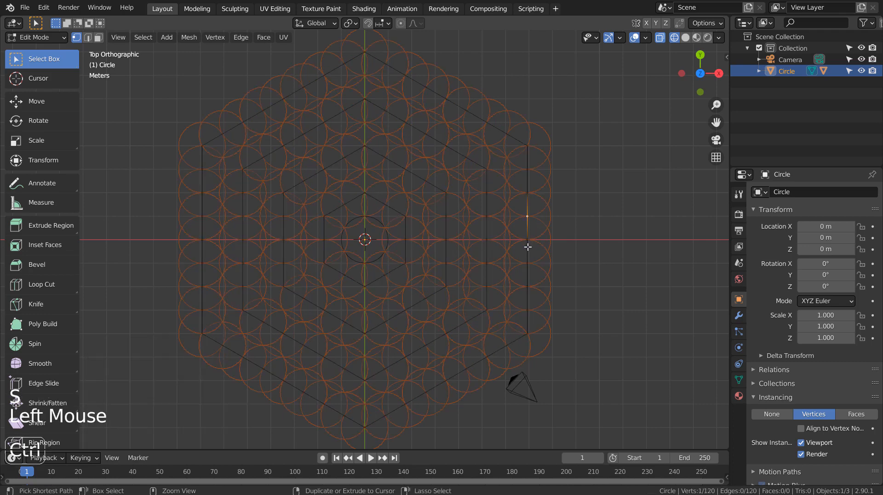
{"action": "key", "text": "ctrl+z"}
{"action": "key", "text": "ctrl+z"}
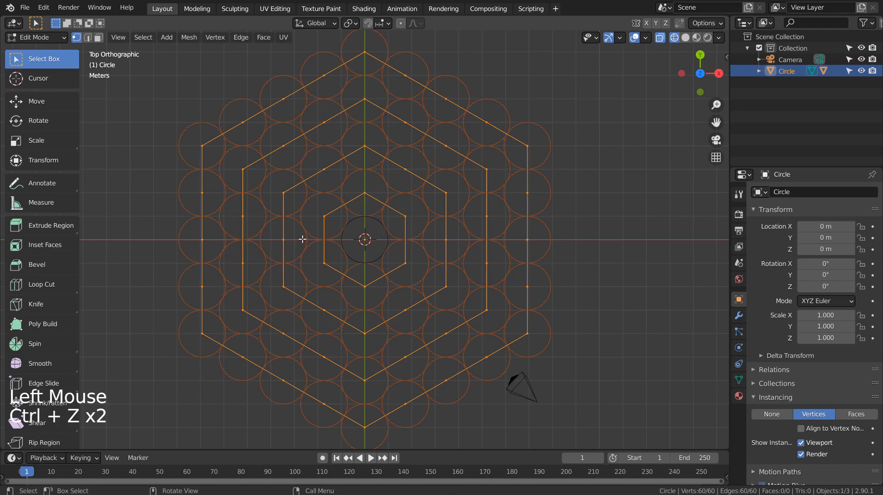
Scale all the hexagons together in the XY plane by about 1.055 to space the cylinders apart
{"action": "left_click", "coordinate": [36, 143]}
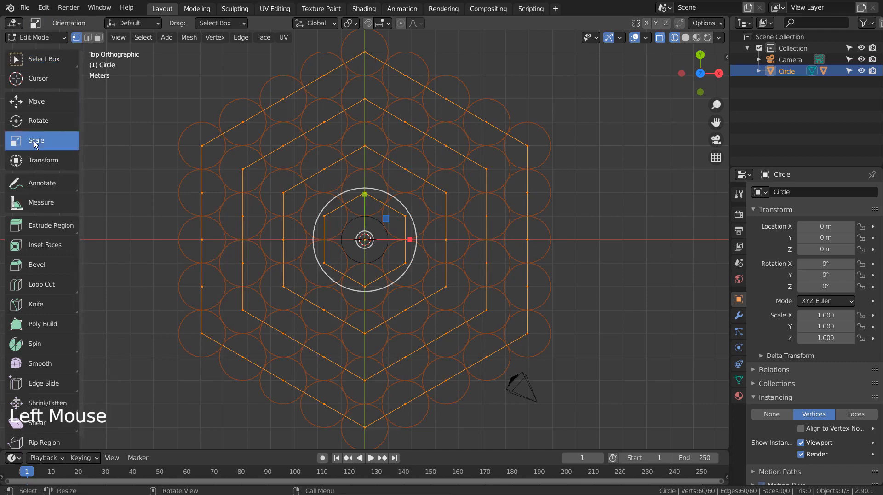
{"action": "left_click", "coordinate": [386, 218]}
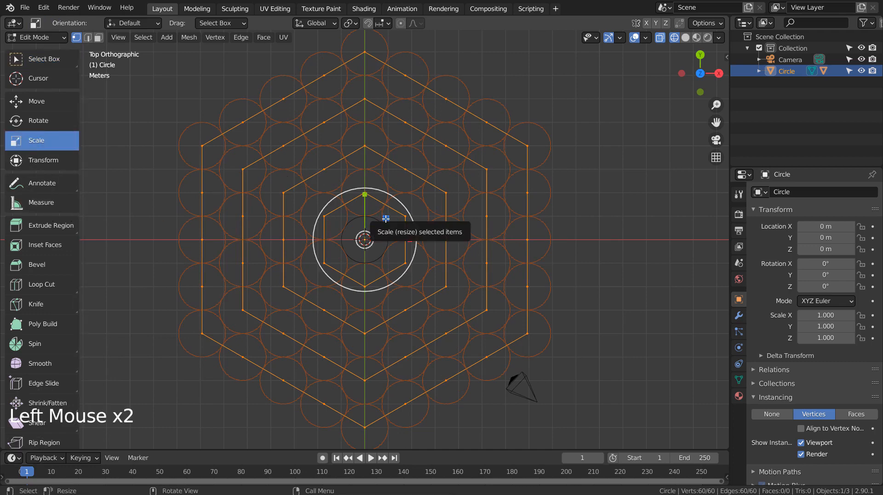
{"action": "left_click_drag", "start_coordinate": [386, 218], "coordinate": [397, 238]}
{"action": "scroll", "coordinate": [401, 225], "scroll_direction": "down", "scroll_amount": 3}
{"action": "middle_click_drag", "start_coordinate": [634, 276], "coordinate": [529, 282], "text": "shift"}
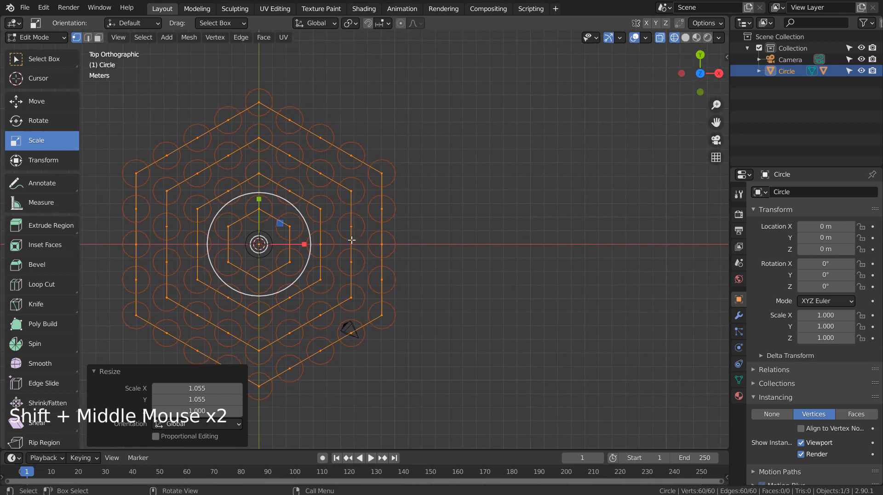
Switch back to the Select Box tool and reselect the vertices of all the hexagons
{"action": "left_click", "coordinate": [41, 59]}
{"action": "left_click", "coordinate": [524, 256]}
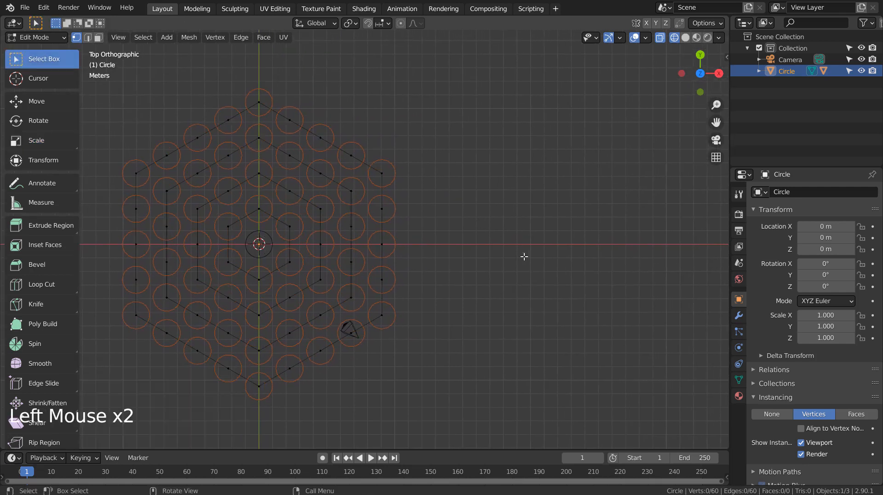
{"action": "key", "text": "a"}
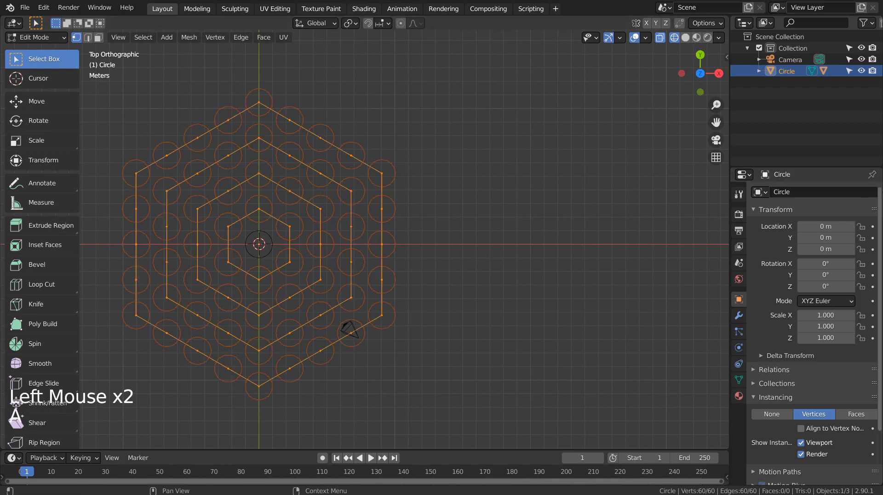